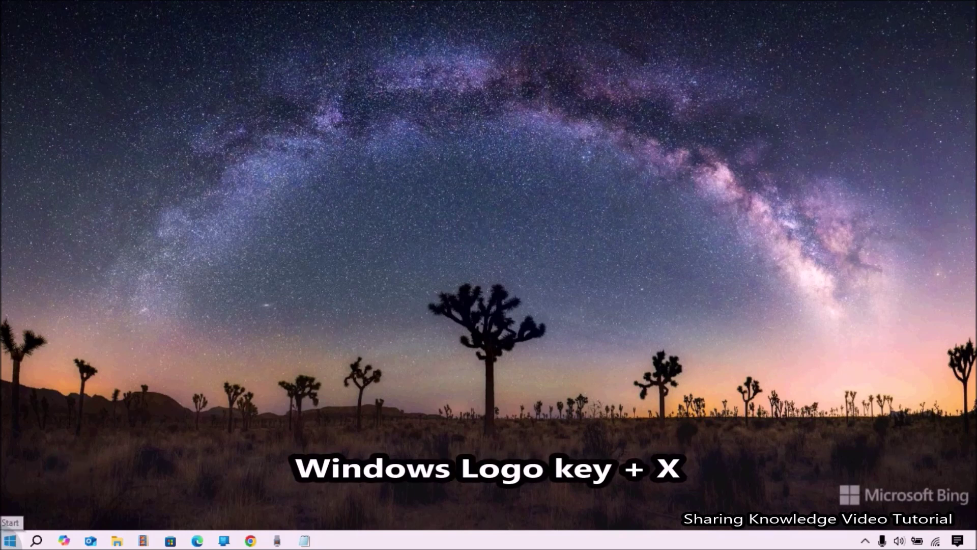
- Open the Apps & features settings page from the Win+X menu and scroll down to Related settings
key(super+x)
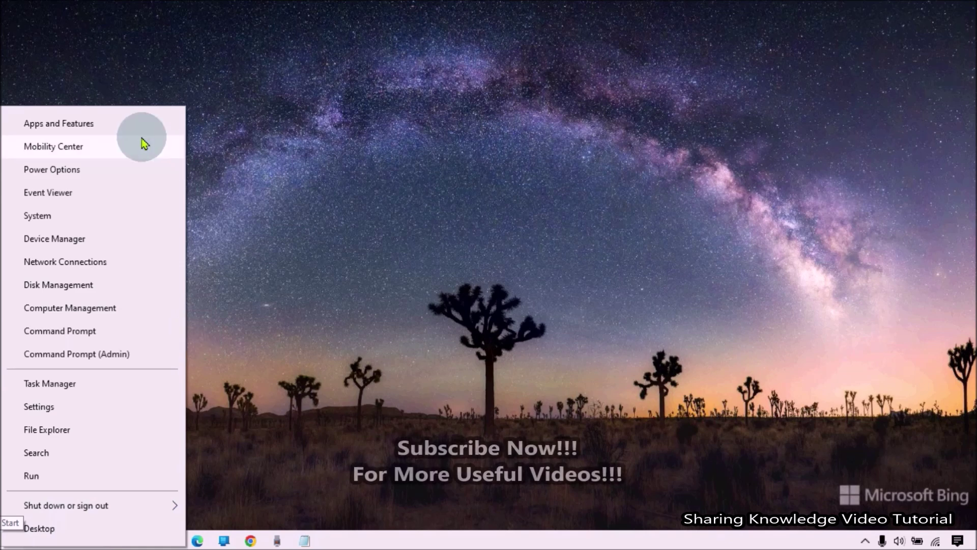
click(108, 131)
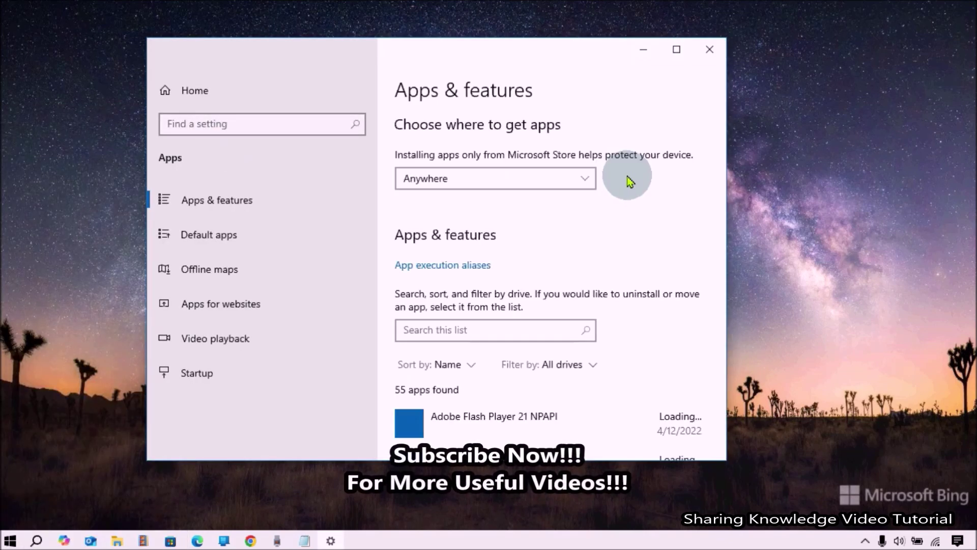
scroll(636, 204, down, 10)
scroll(639, 213, down, 2)
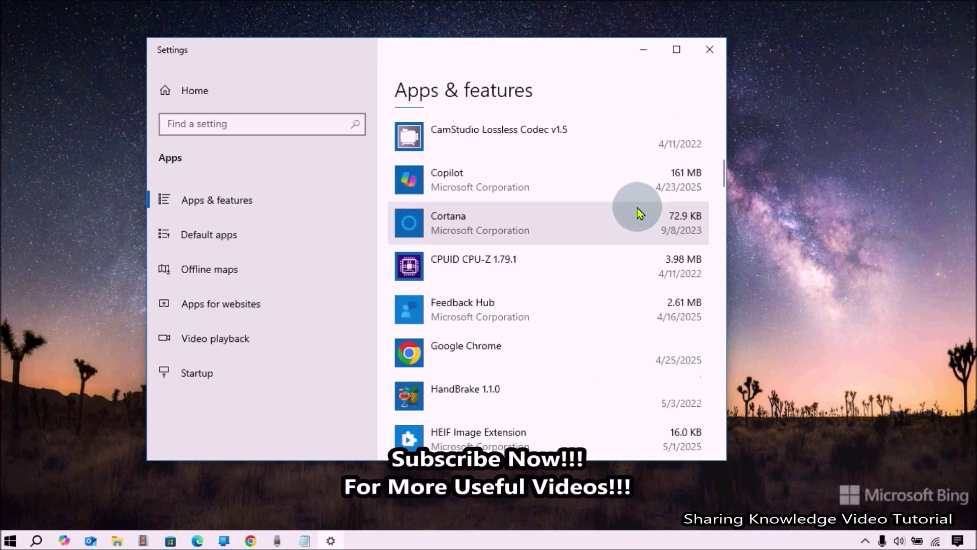
scroll(638, 213, down, 10)
scroll(639, 213, down, 10)
scroll(640, 214, down, 5)
scroll(641, 215, down, 10)
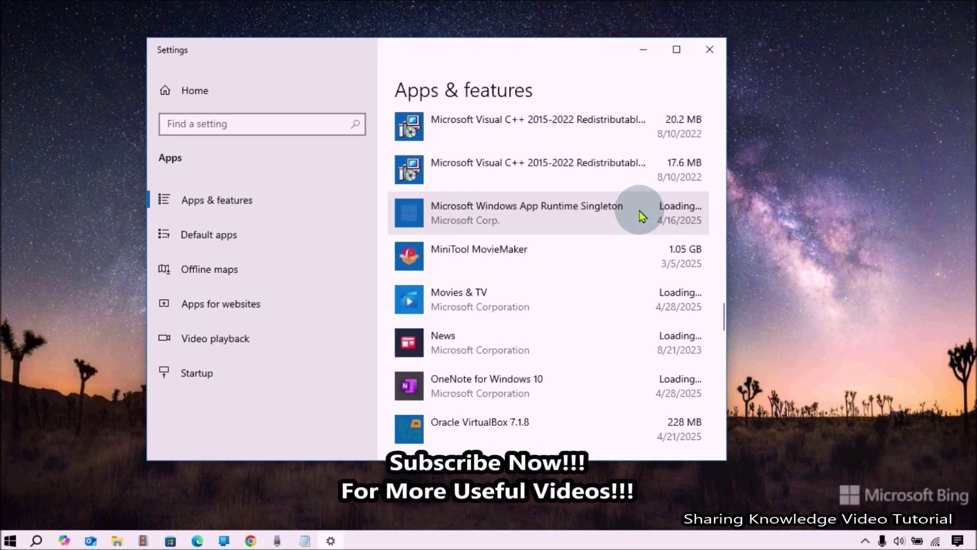
scroll(640, 214, down, 10)
scroll(640, 214, down, 10)
scroll(642, 218, down, 8)
scroll(641, 219, down, 5)
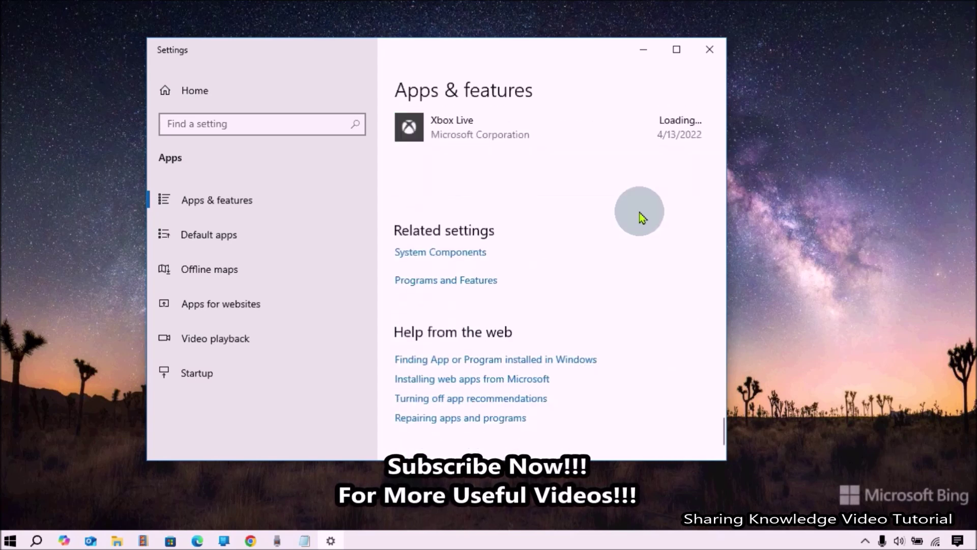
- Open Programs and Features from Related settings, then close it and Settings
click(457, 289)
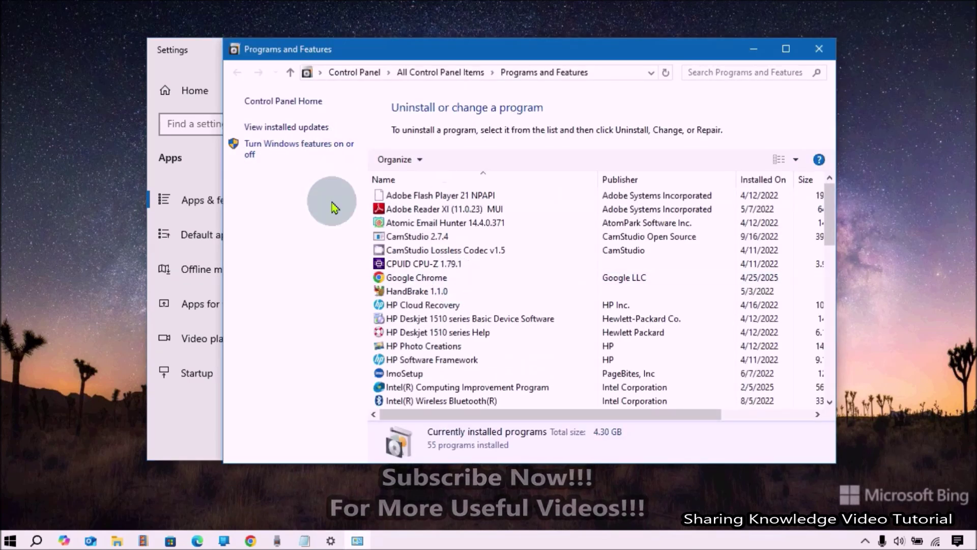
click(820, 49)
click(717, 49)
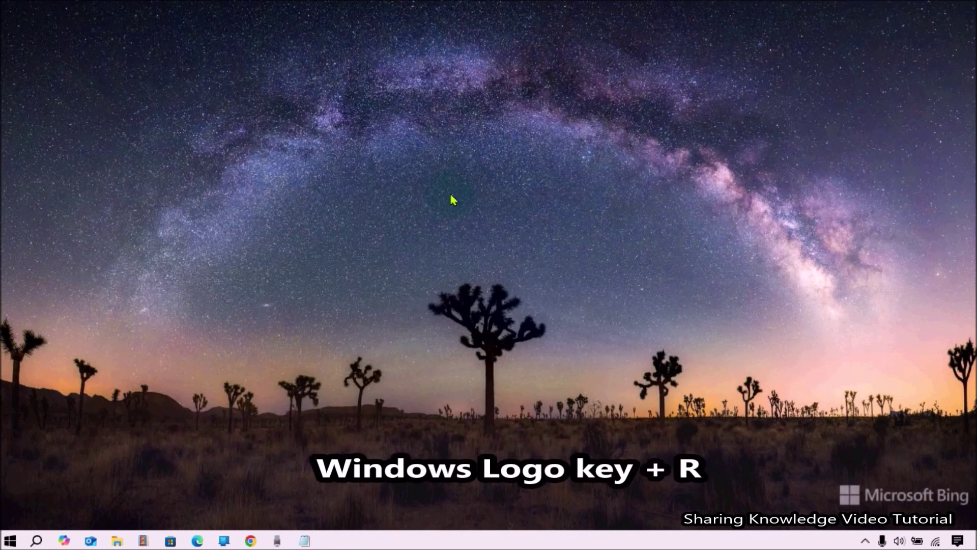
- Run appwiz.cpl from the Run dialog to reopen Programs and Features
key(super+r)
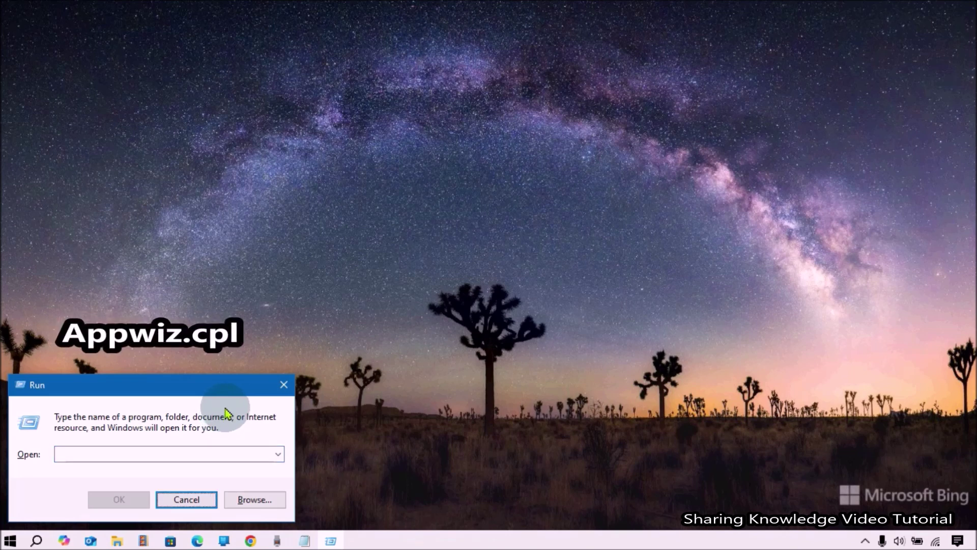
text(Appwiz.cpl)
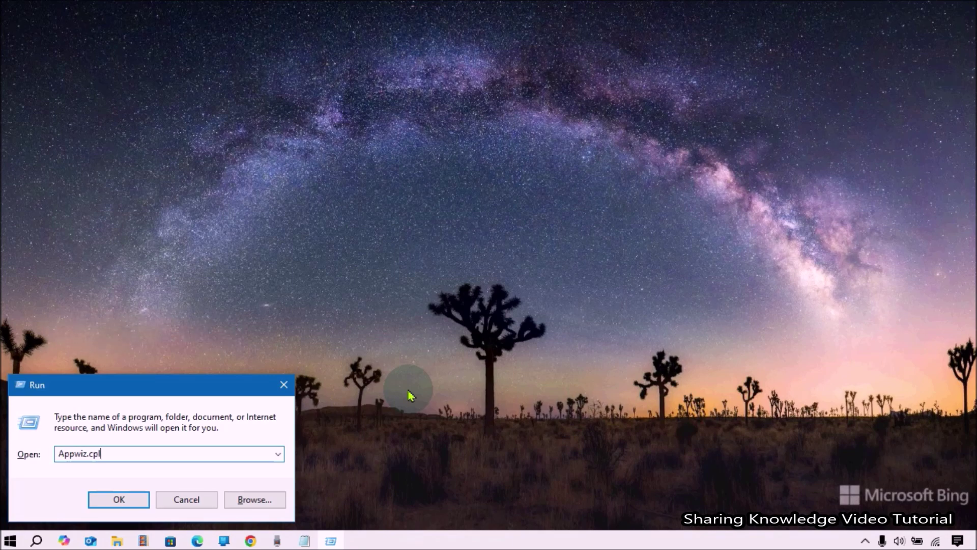
key(Return)
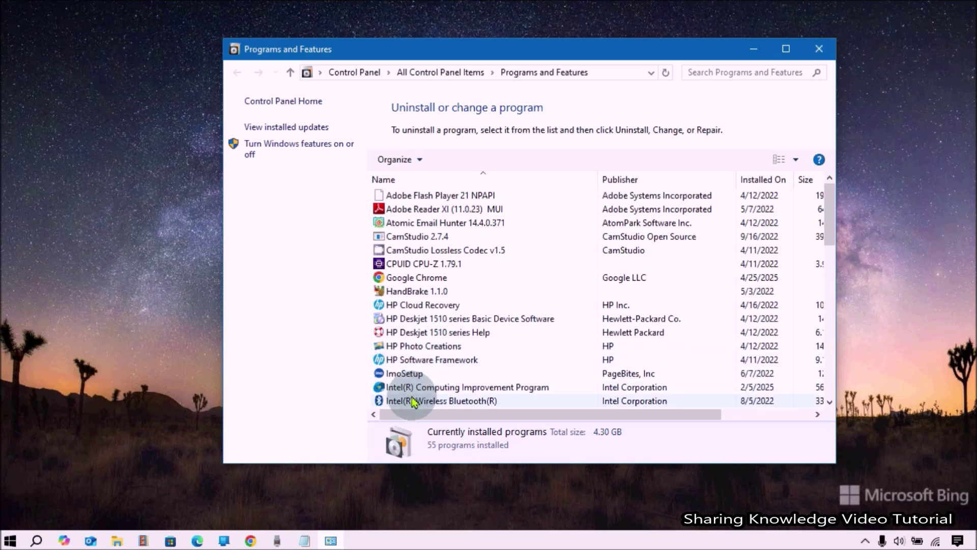
scroll(414, 399, down, 5)
click(423, 263)
right_click(442, 252)
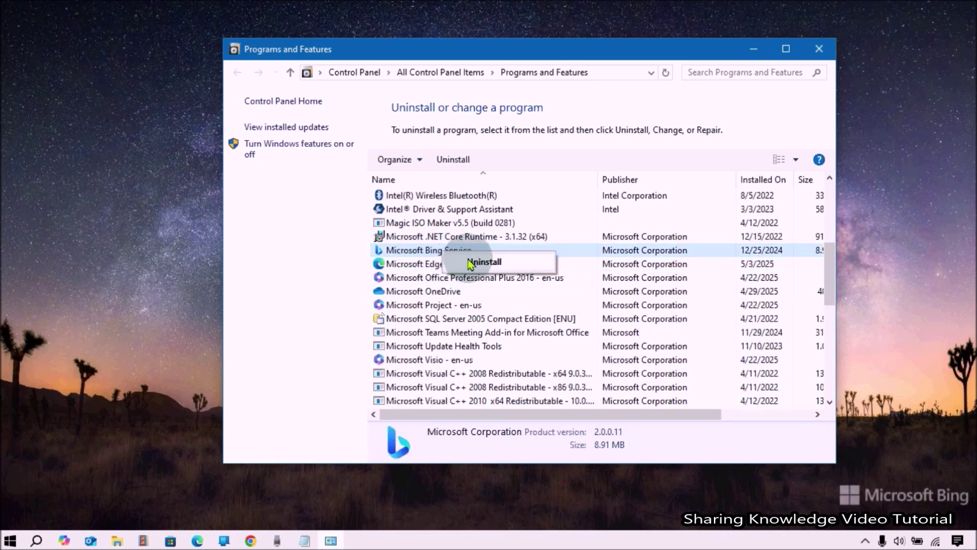
right_click(432, 251)
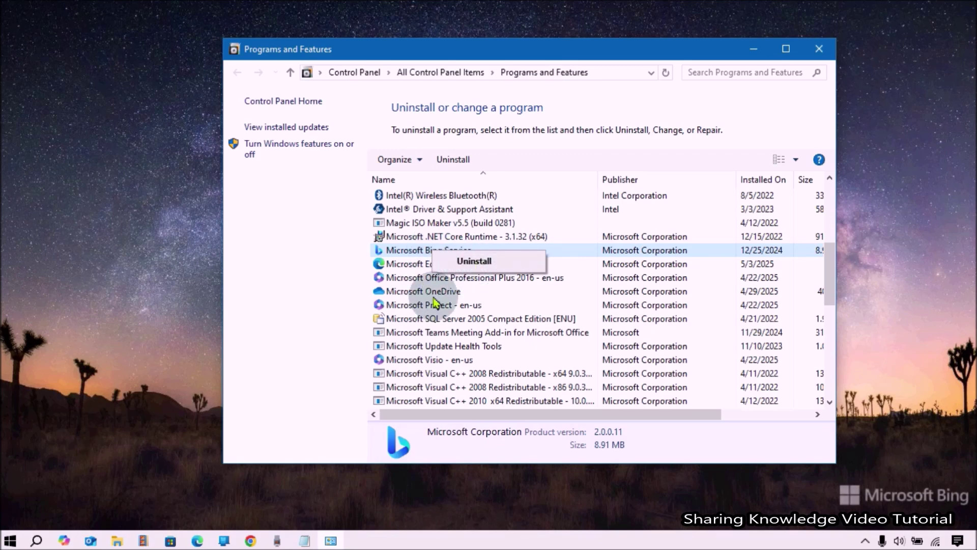
click(468, 294)
scroll(466, 300, down, 3)
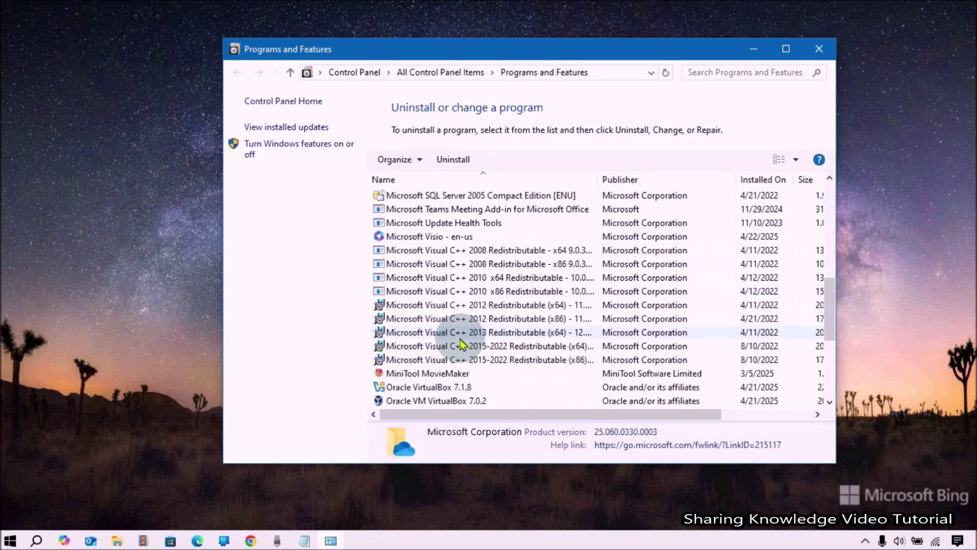
scroll(463, 316, down, 3)
scroll(458, 341, down, 3)
click(453, 319)
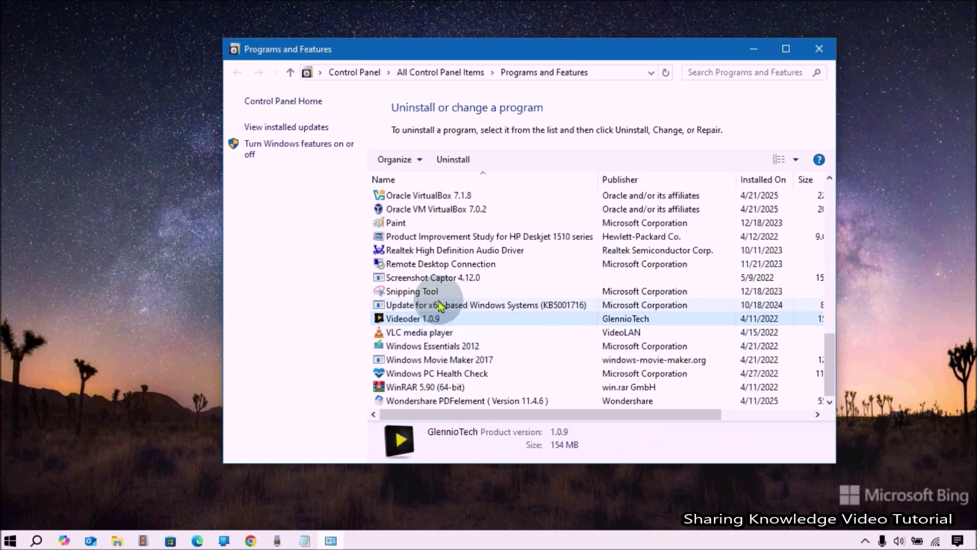
scroll(448, 301, up, 2)
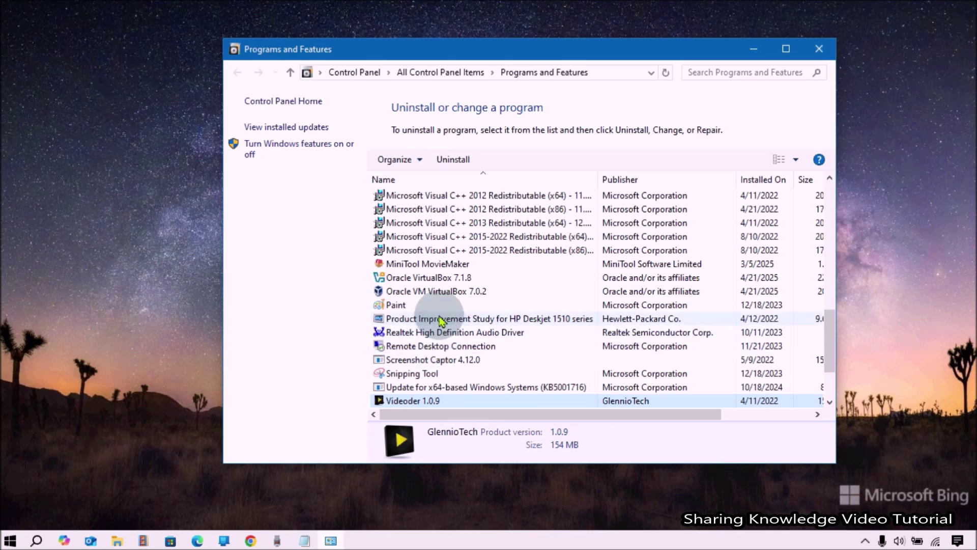
click(435, 291)
- Uninstall Oracle VM VirtualBox 7.0.2 from its context menu and confirm with Yes
right_click(434, 289)
click(481, 299)
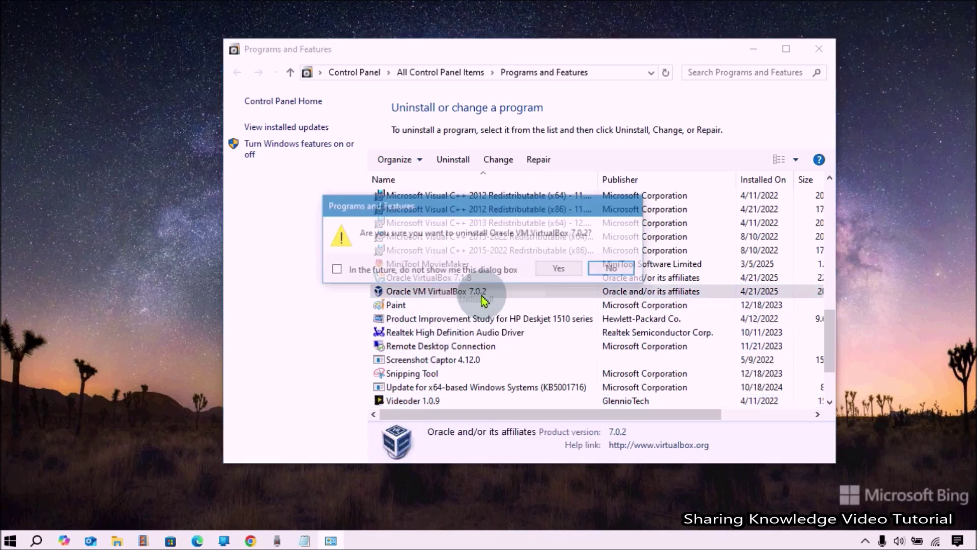
click(558, 271)
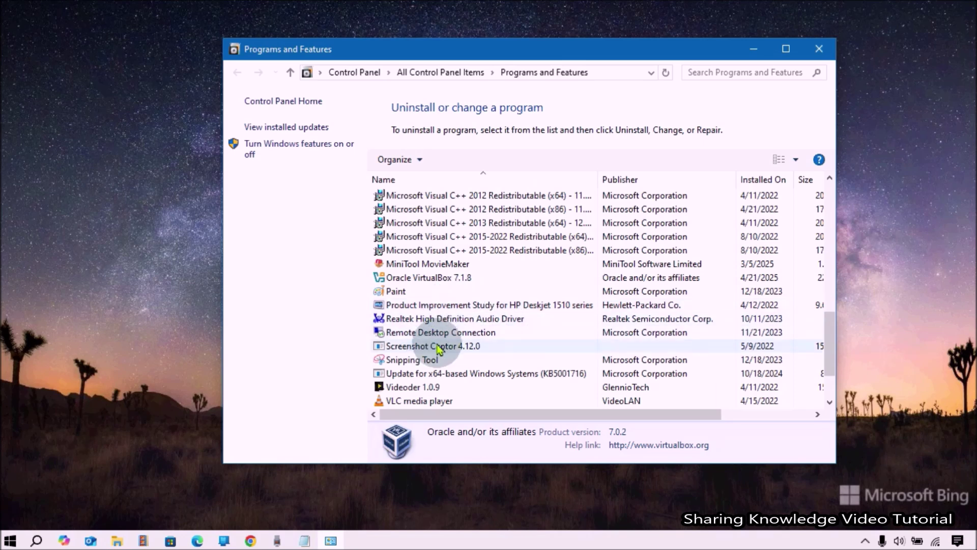
- Try Change, then Repair, on HP Product Improvement Study, cancelling the installer source prompt
right_click(456, 306)
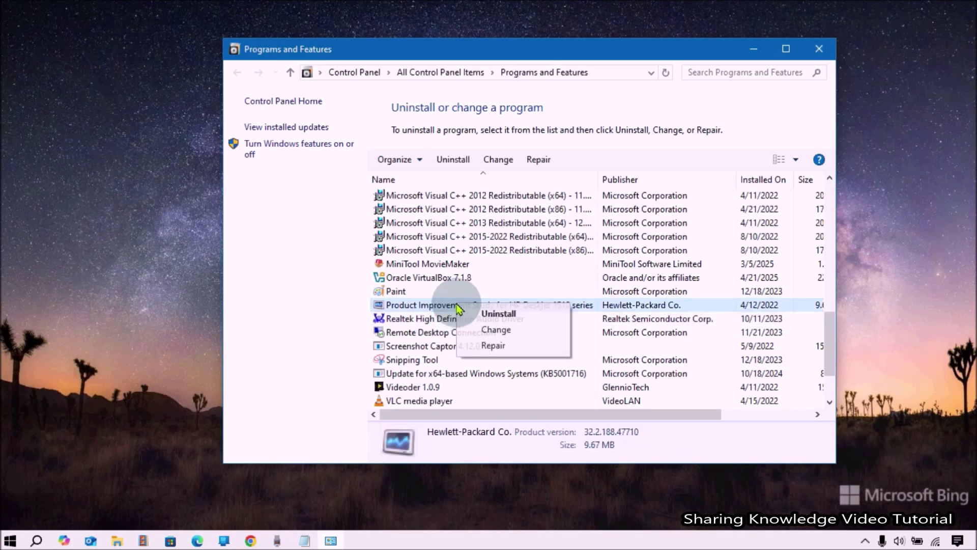
click(496, 329)
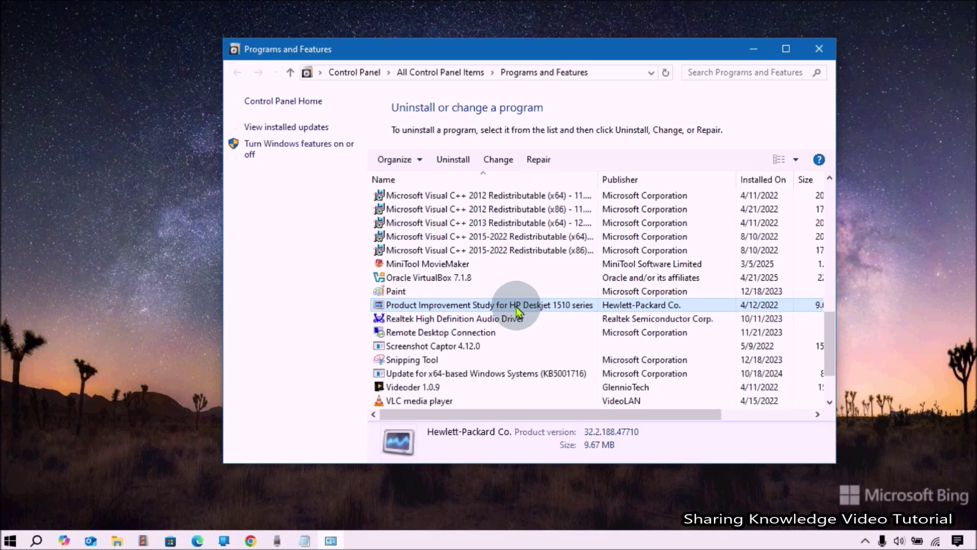
right_click(458, 306)
click(491, 345)
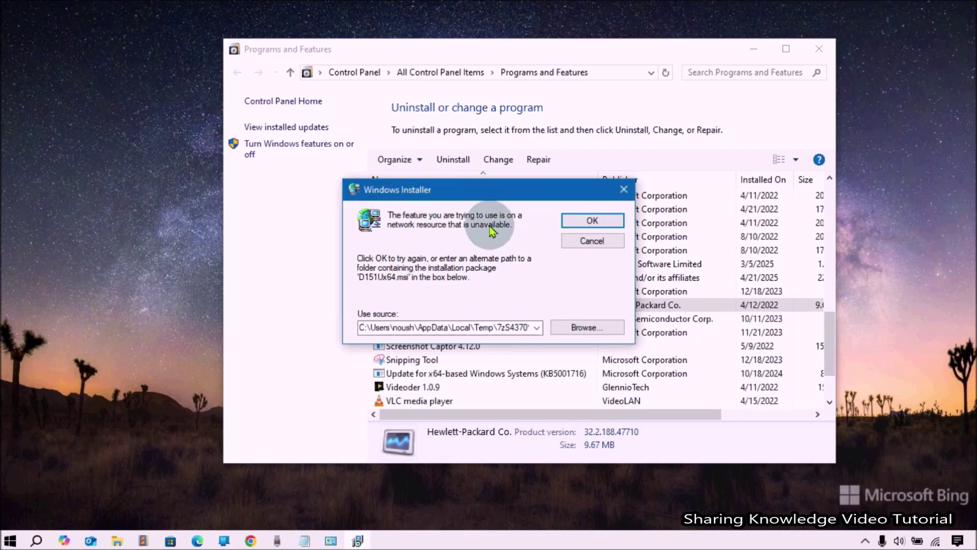
click(624, 189)
- Dismiss the installer error and browse the 48 installed Windows updates
click(671, 196)
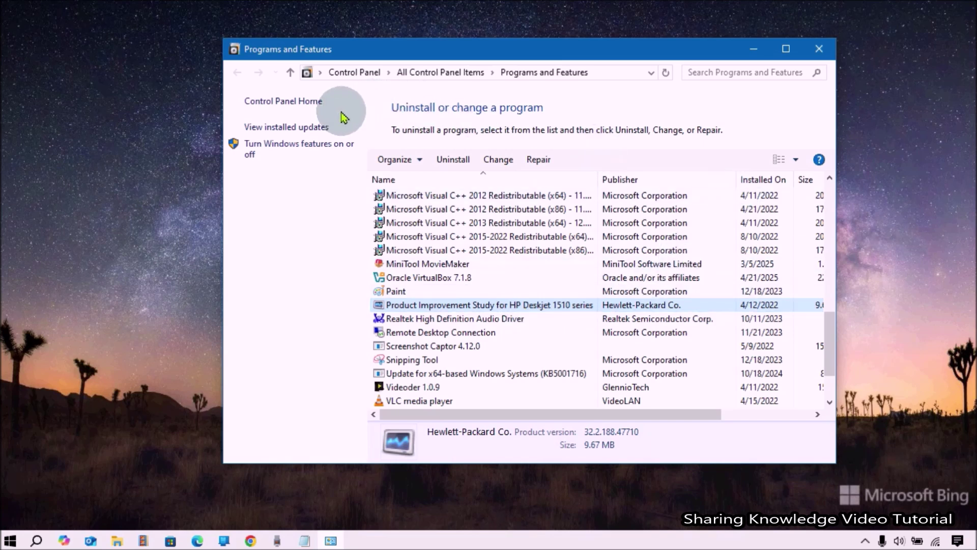
click(300, 128)
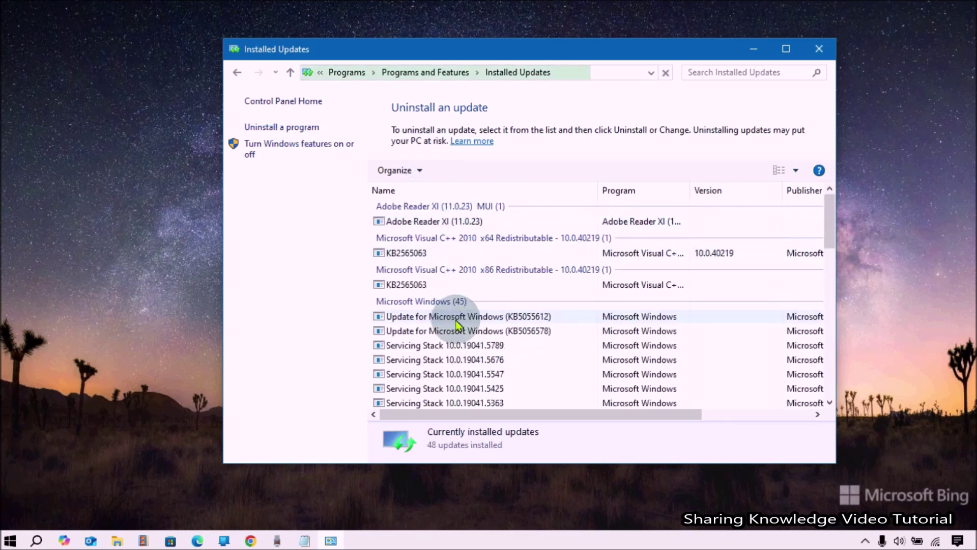
scroll(472, 328, down, 2)
scroll(472, 329, down, 1)
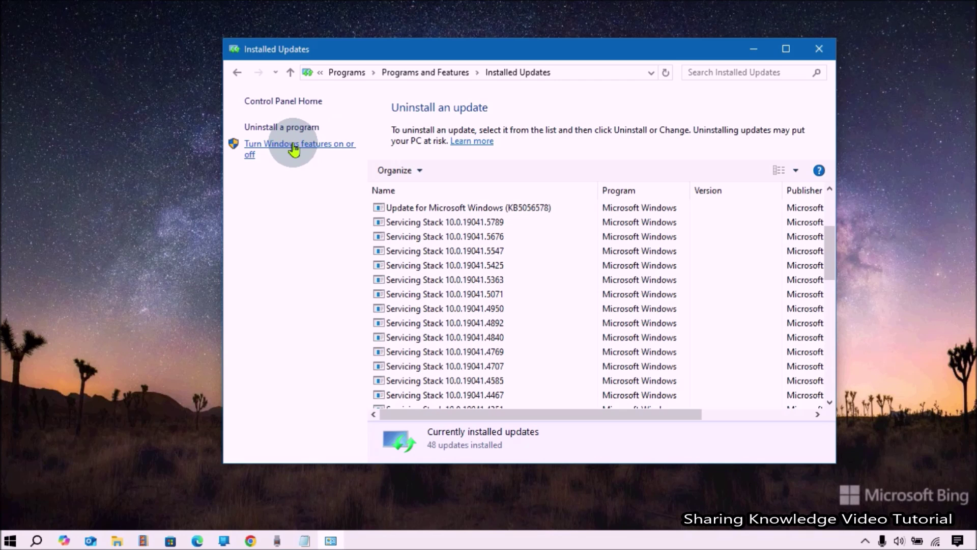
click(294, 147)
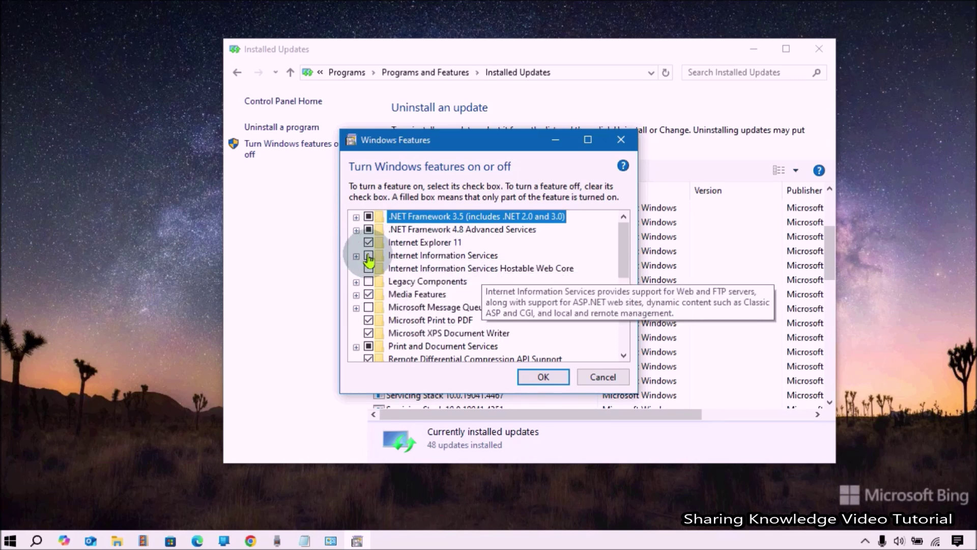
- Toggle Internet Information Services, then decline the warning for turning off Internet Explorer 11 so it stays on
click(369, 256)
click(369, 243)
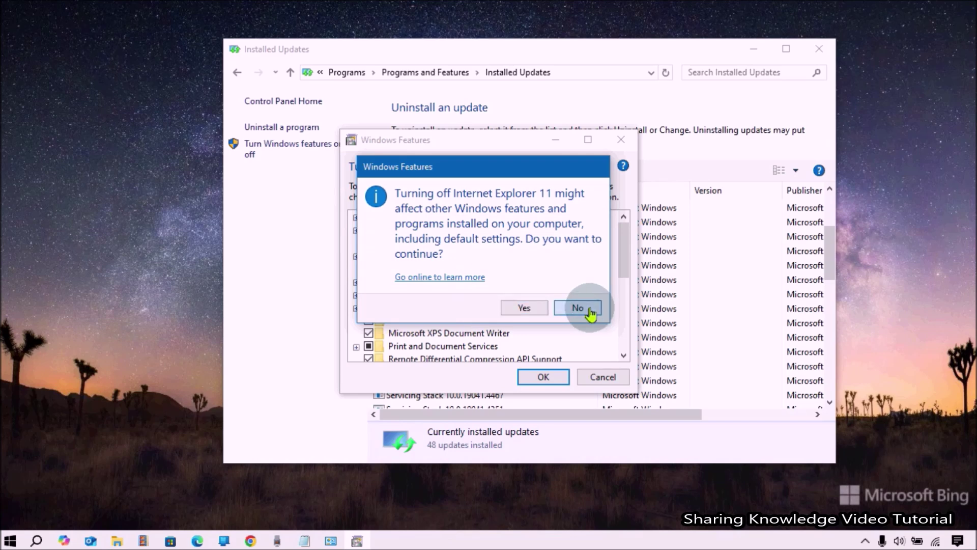
click(580, 309)
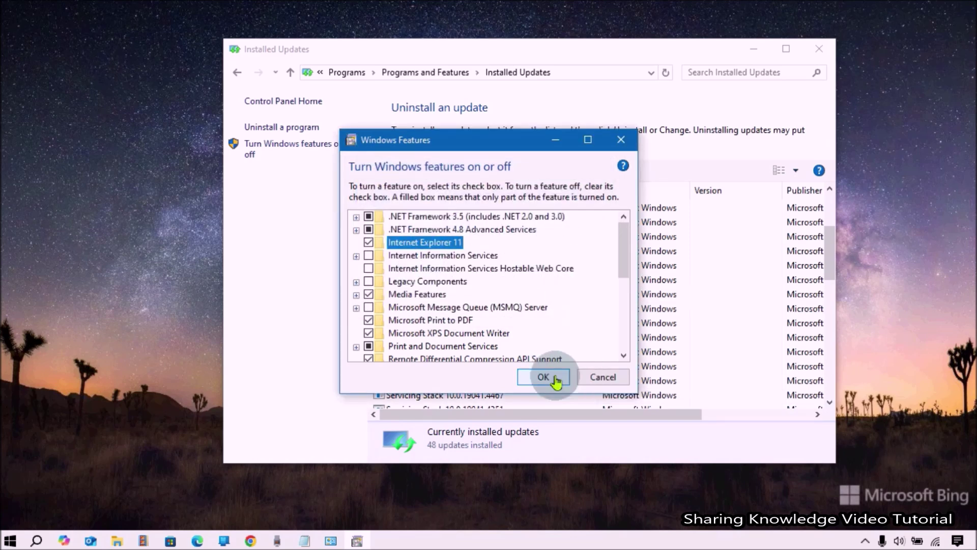